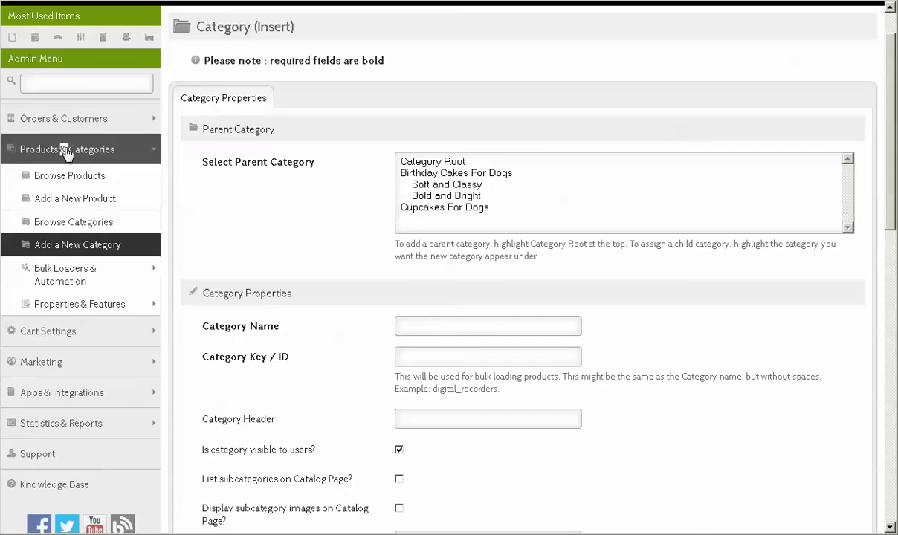
- Open the form for adding a new category
left_click(116, 246)
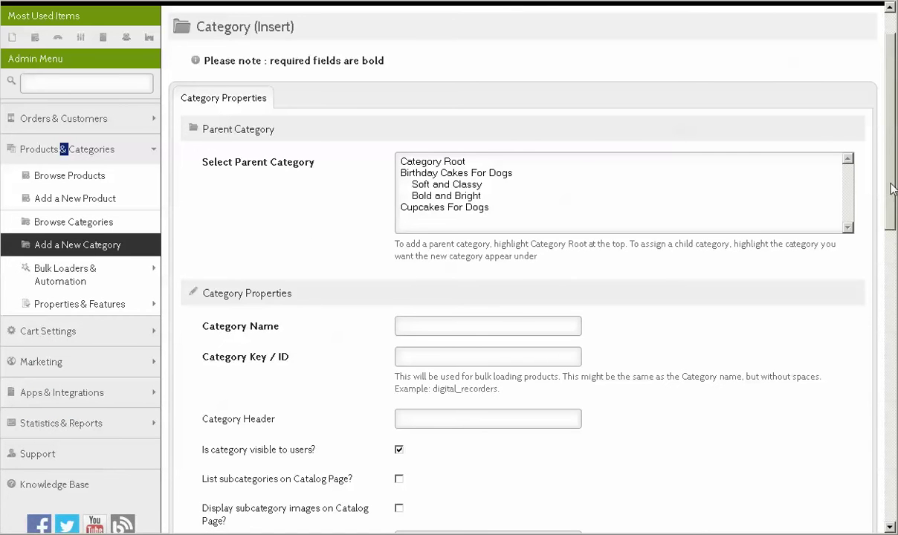
left_click_drag(892, 193, 890, 487)
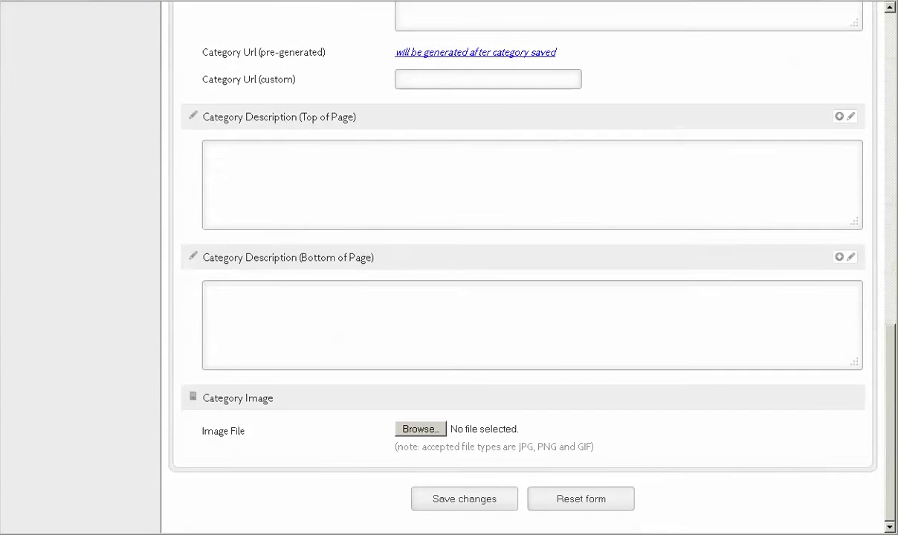
- Collapse the SEO Properties section and both the top-of-page and bottom-of-page Category Description sections
left_click(391, 258)
left_click(385, 220)
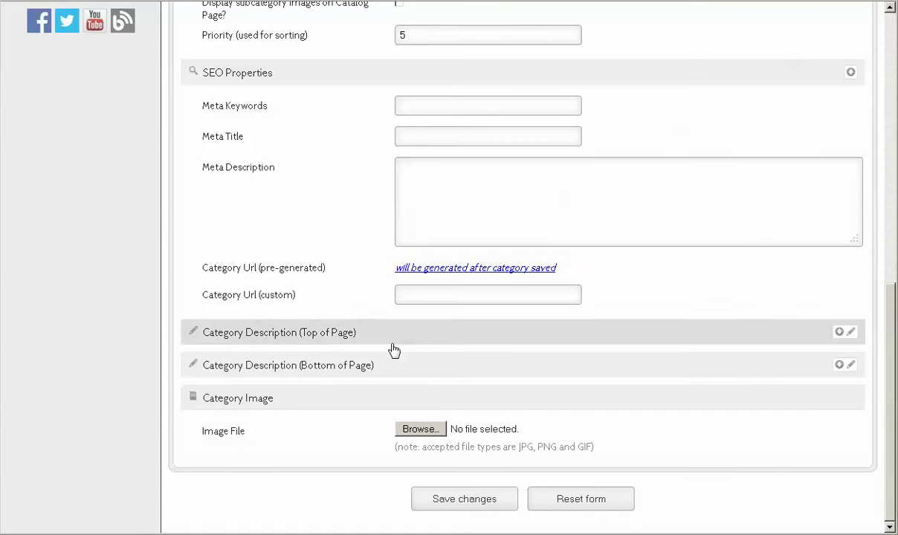
left_click(394, 343)
left_click(375, 475)
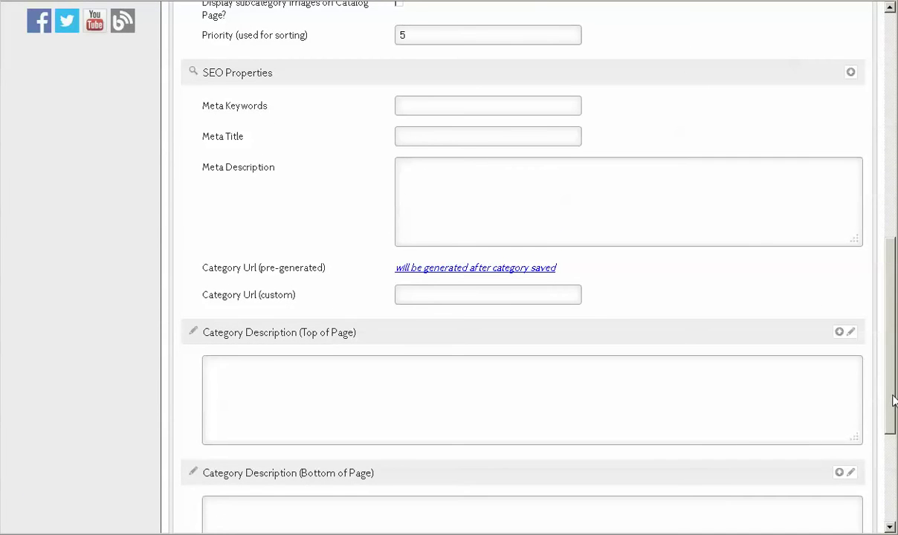
left_click(291, 336)
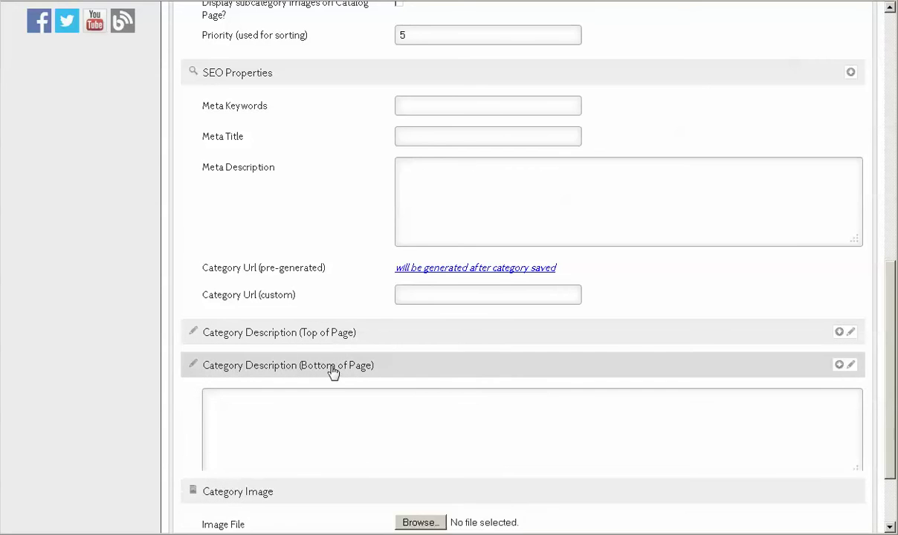
left_click(333, 369)
left_click(339, 72)
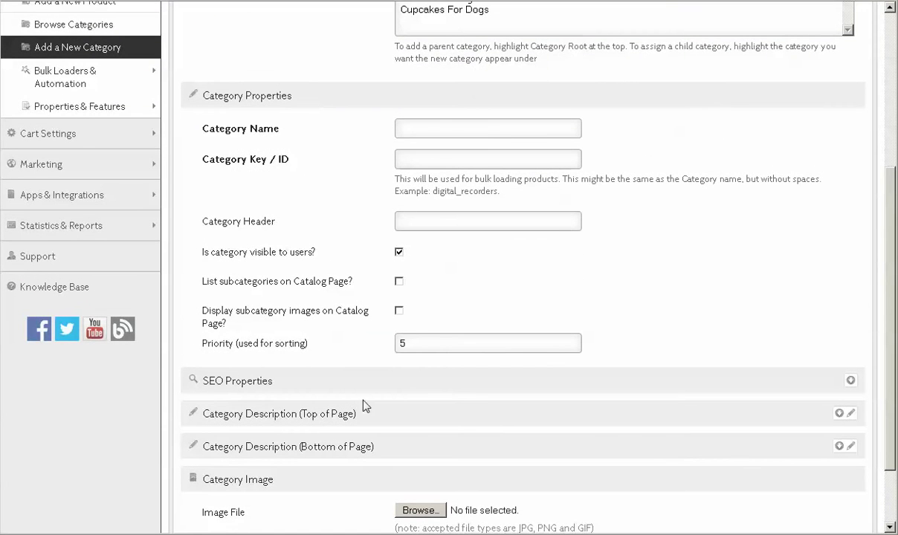
- Expand the SEO Properties section and both Category Description sections again
left_click(376, 385)
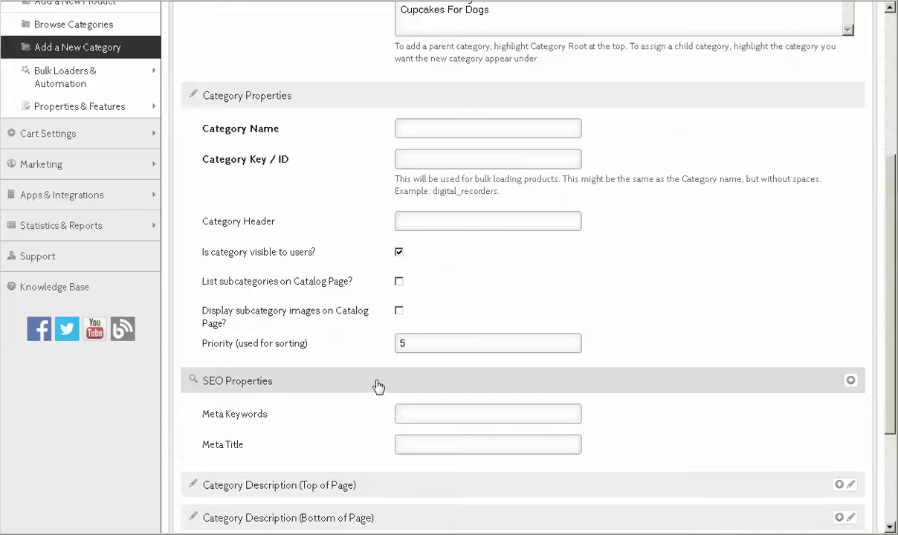
scroll(386, 432, "down", 3)
left_click(389, 405)
scroll(389, 416, "down", 2)
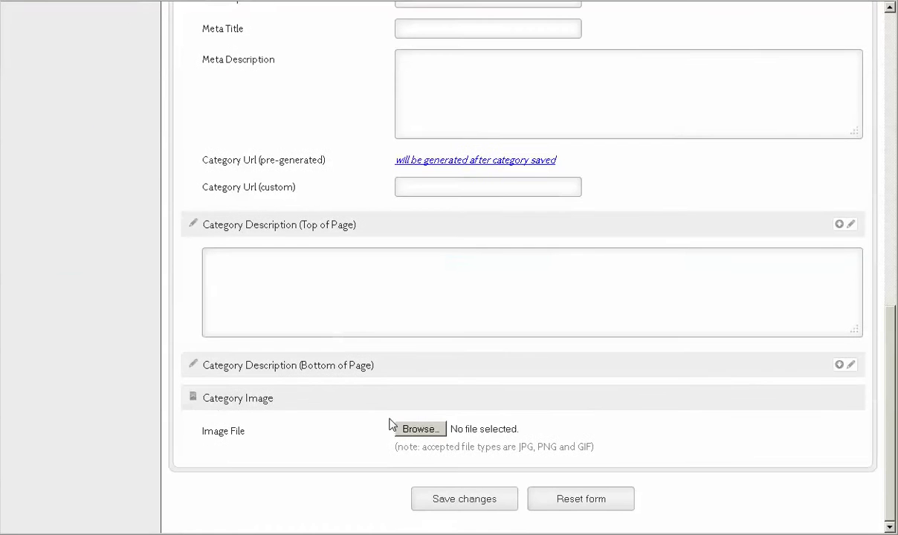
left_click(379, 367)
- Select Category Root as the parent of the new category
left_click_drag(893, 449, 890, 173)
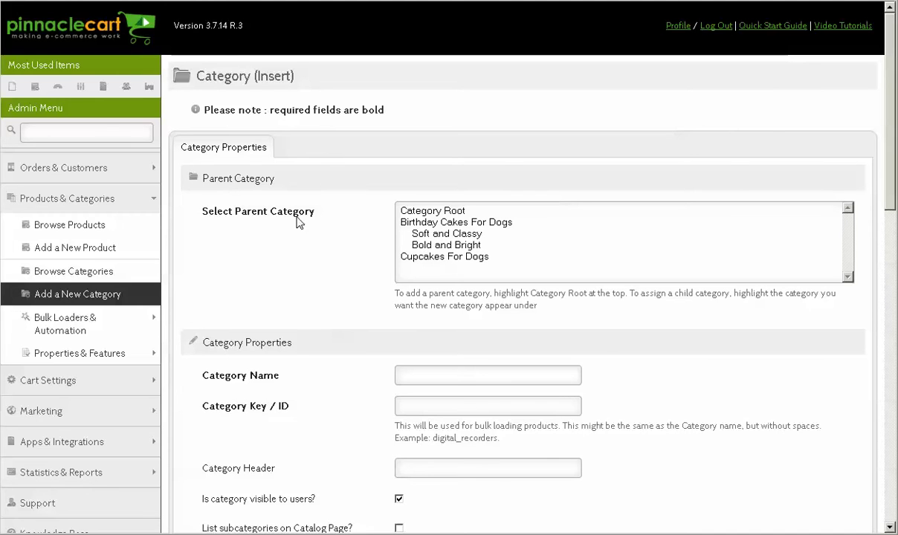
left_click(489, 224)
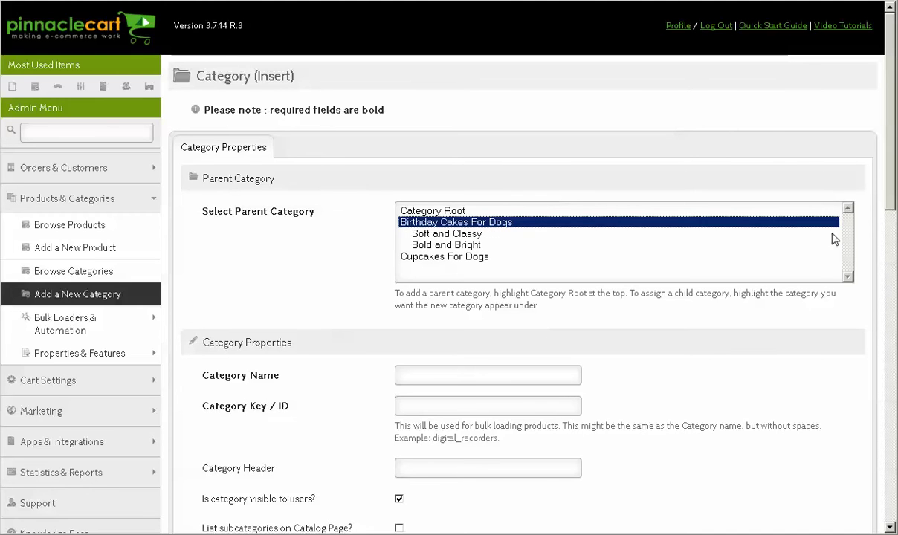
scroll(844, 186, "down", 2)
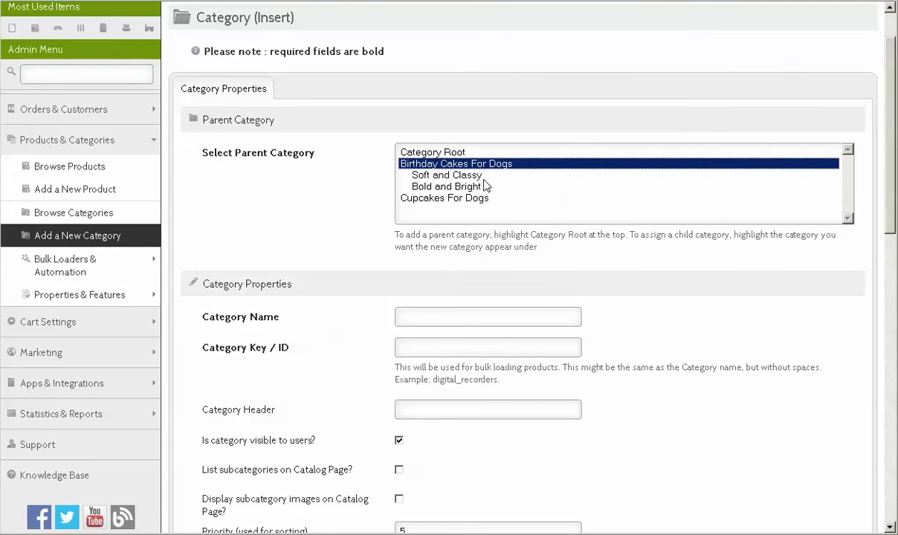
left_click(435, 153)
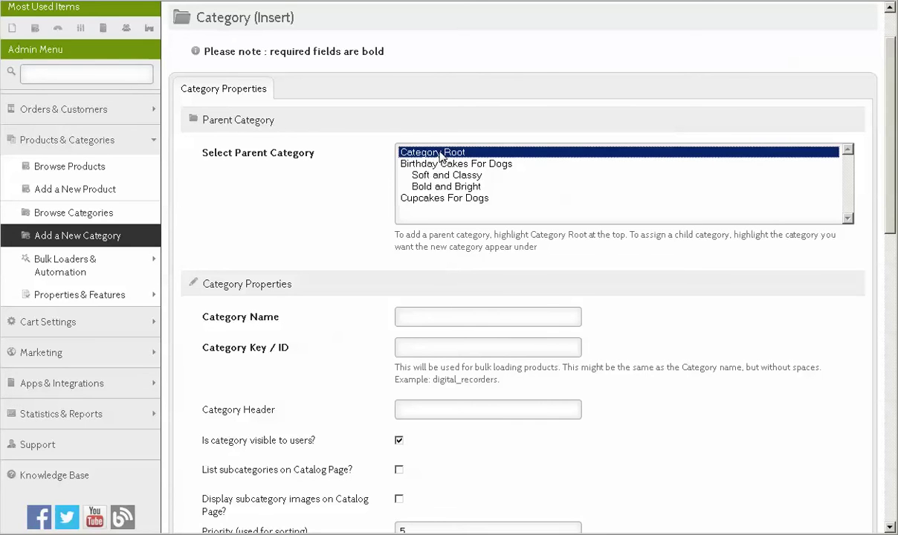
- Examine the required Category Name and Category Key / ID fields and the bulk-loading note beneath them
left_click(411, 313)
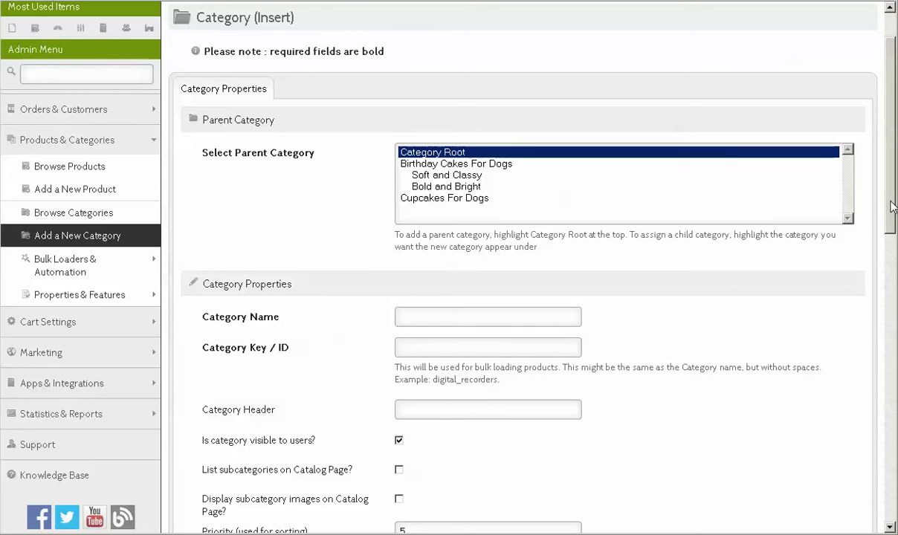
scroll(892, 207, "down", 1)
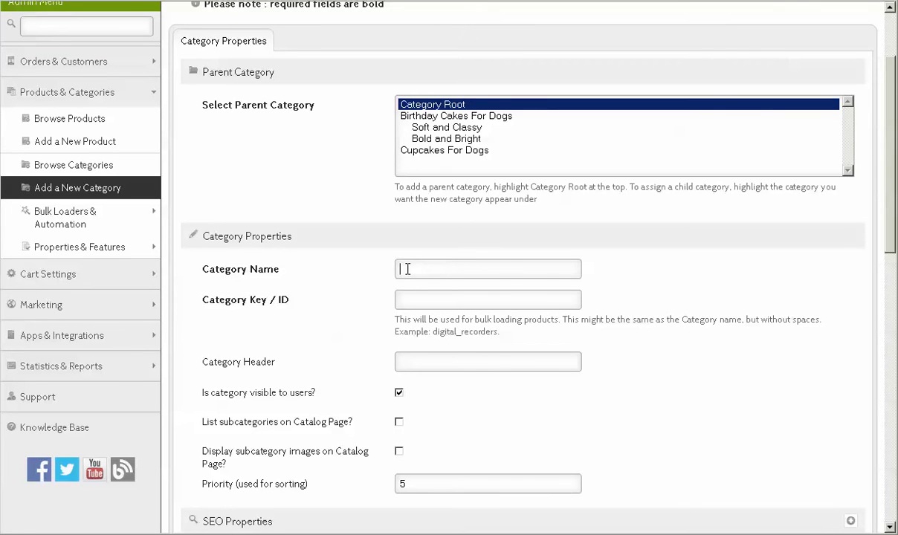
left_click(411, 299)
mouse_move(434, 334)
left_mouse_down()
mouse_move(499, 331)
mouse_move(434, 332)
left_mouse_up()
left_click(462, 336)
left_click_drag(461, 335, 456, 336)
scroll(889, 221, "down", 1)
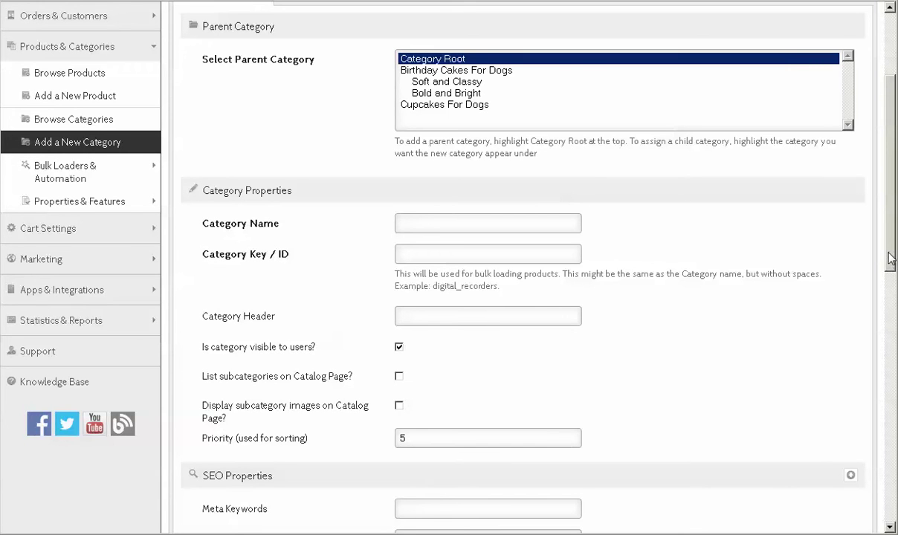
- Examine the category visibility option, the two subcategory display options for the catalog page, and the sorting priority field
scroll(891, 258, "down", 1)
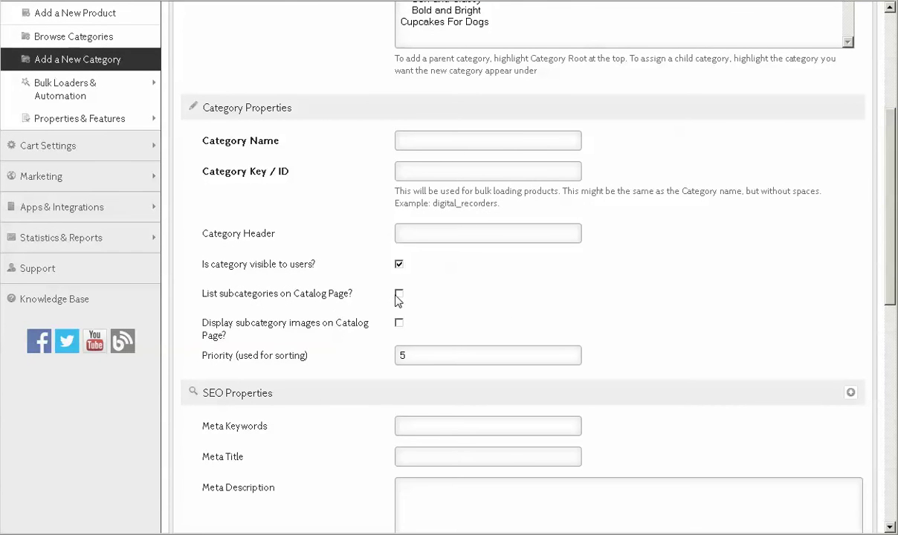
left_click_drag(890, 283, 891, 254)
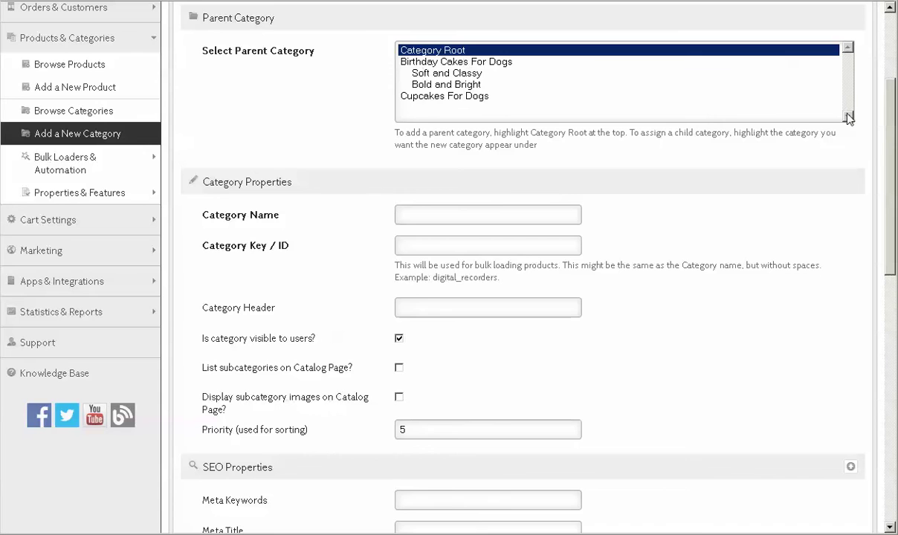
mouse_move(892, 189)
left_mouse_down()
mouse_move(893, 235)
mouse_move(892, 184)
left_mouse_up()
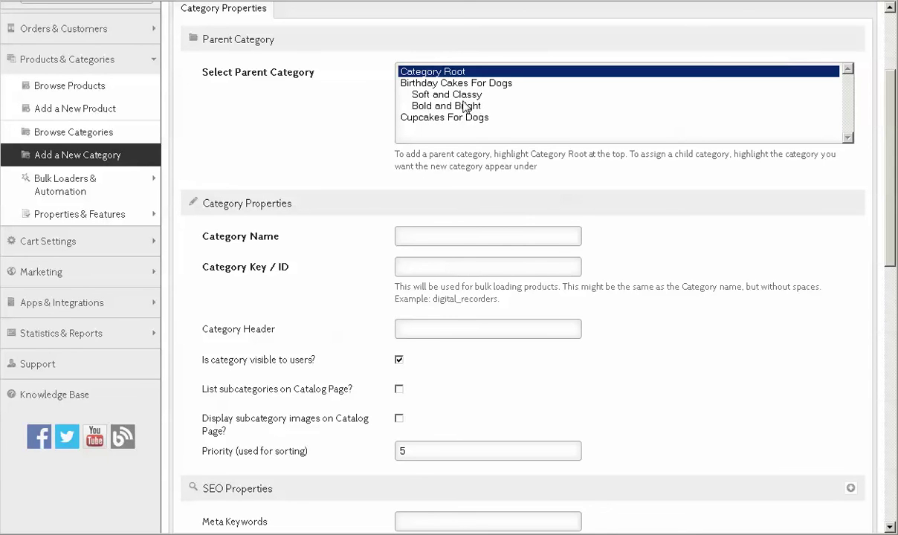
left_click(399, 389)
left_click_drag(893, 238, 893, 264)
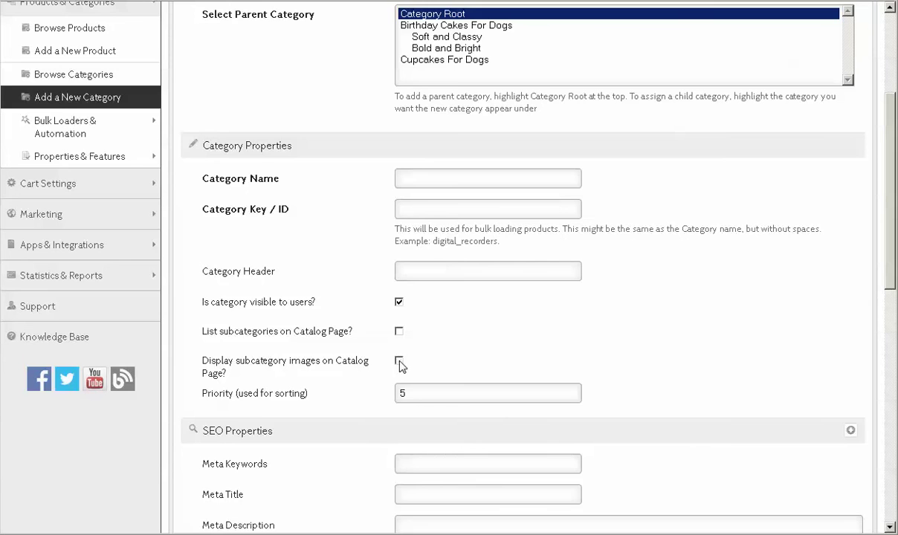
scroll(839, 237, "down", 1)
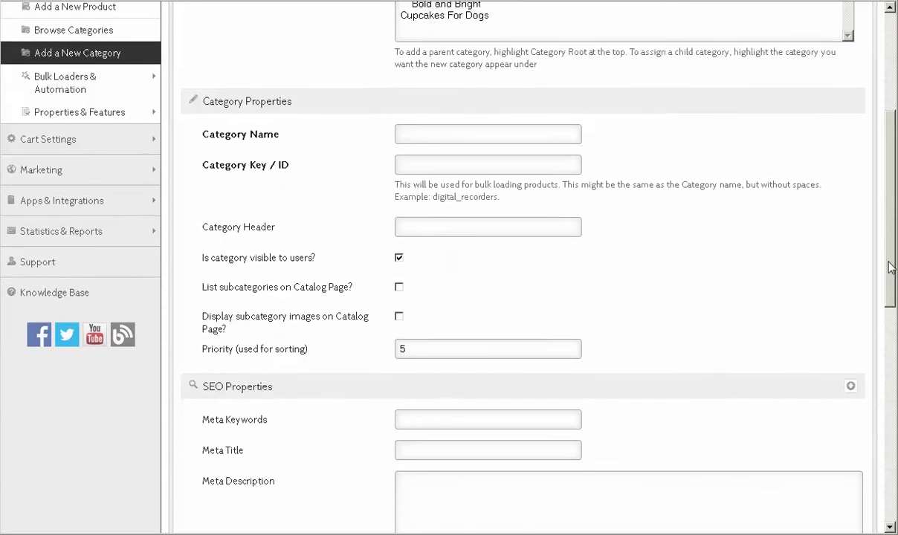
left_click(399, 314)
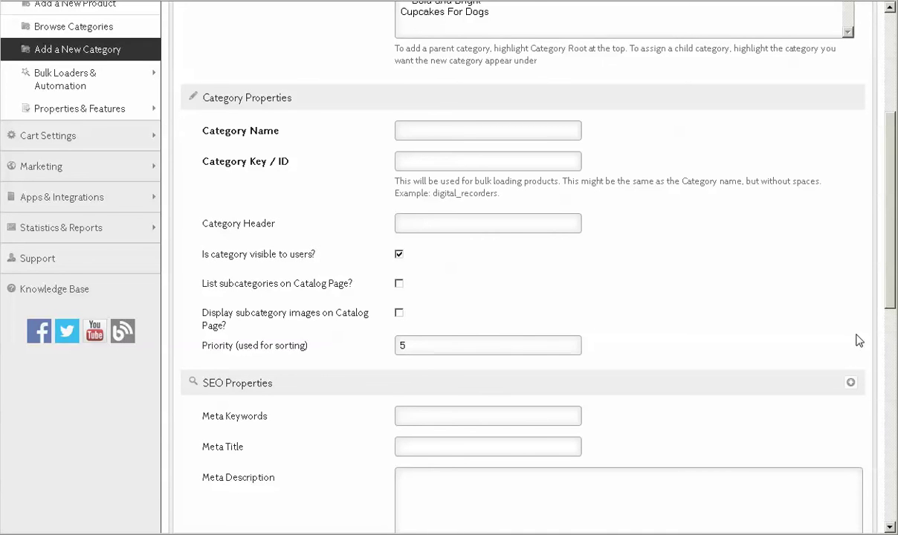
left_click_drag(889, 276, 886, 334)
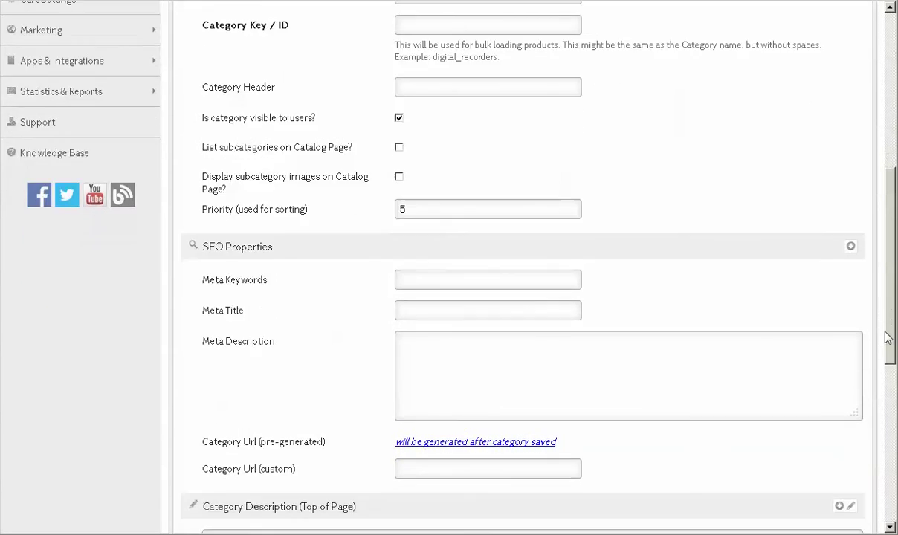
left_click_drag(418, 209, 340, 207)
left_click(424, 211)
left_click_drag(892, 290, 894, 352)
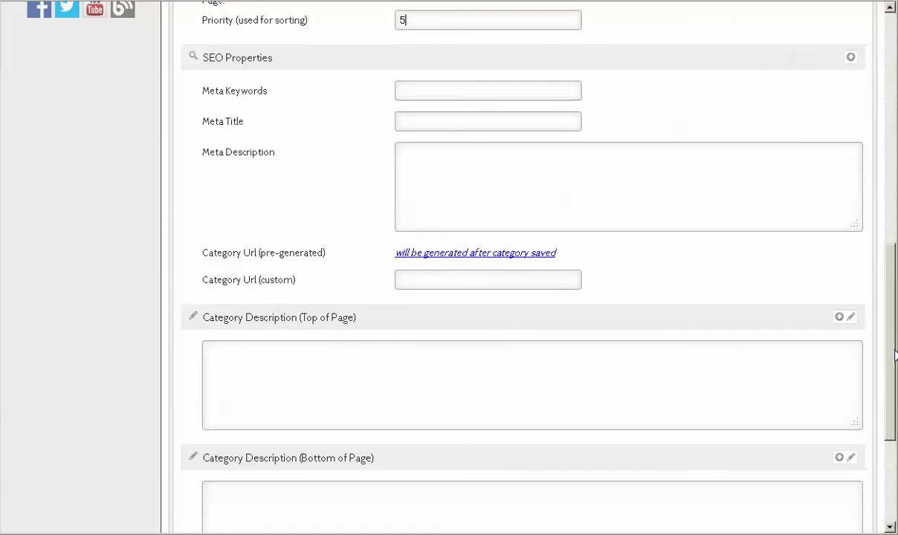
- Examine the SEO Properties fields for meta keywords, meta title, meta description and custom category URL
left_click(258, 66)
left_click(235, 86)
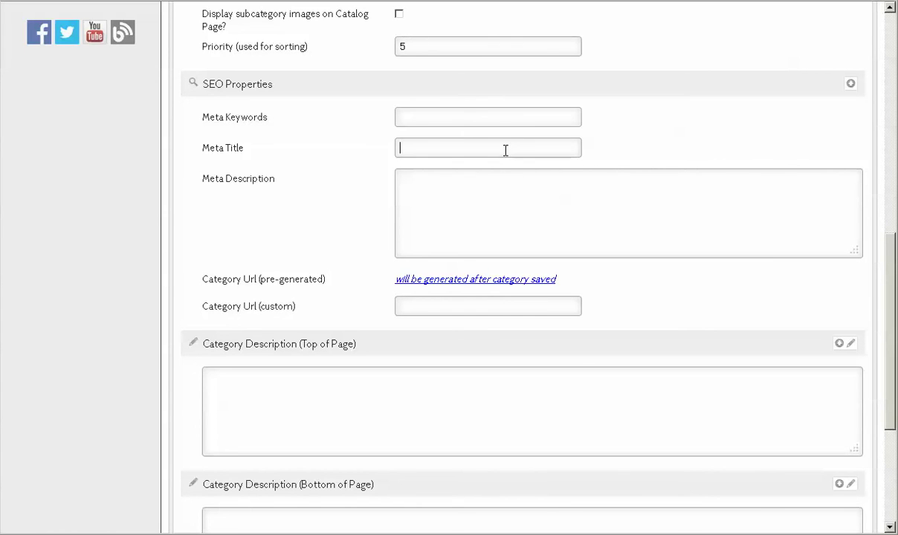
left_click(477, 188)
left_click_drag(891, 296, 890, 303)
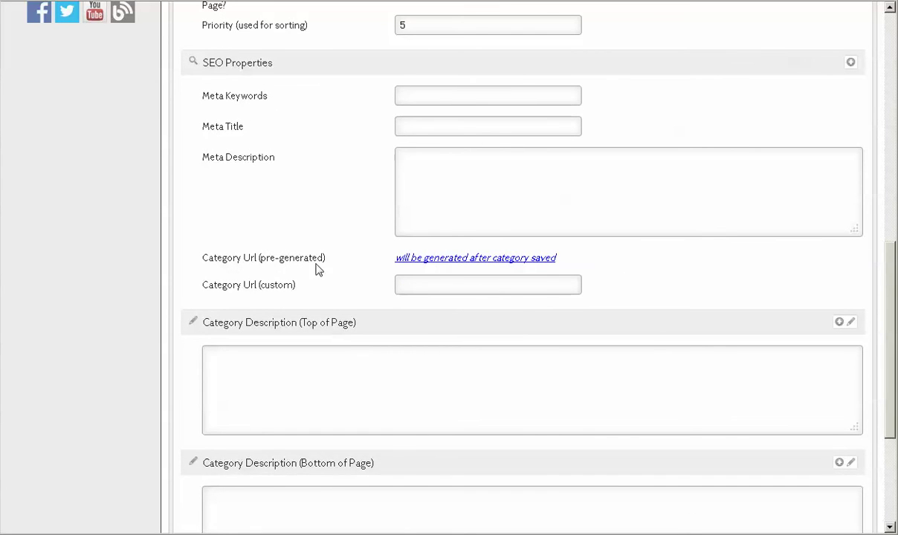
left_click(417, 285)
- Examine the top-of-page and bottom-of-page Category Description boxes and the Category Image file setting
scroll(435, 146, "down", 3)
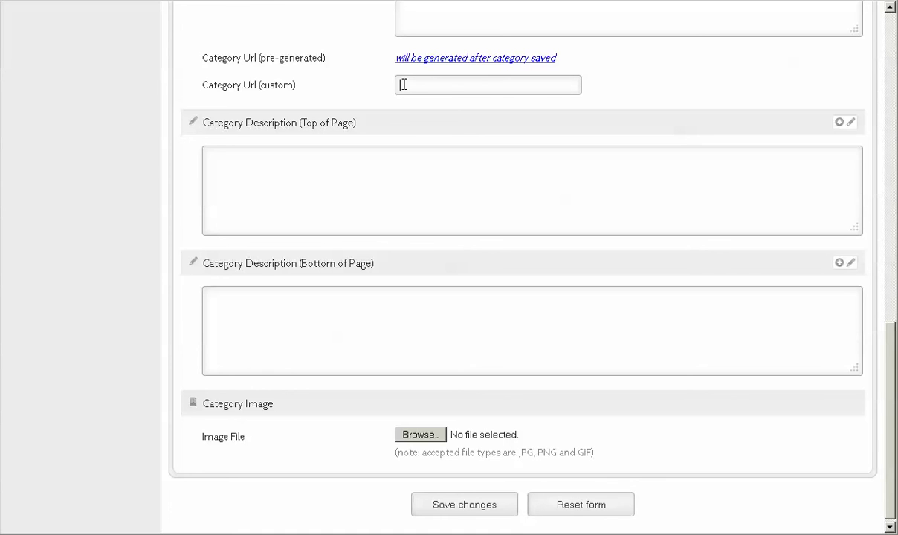
left_click(276, 164)
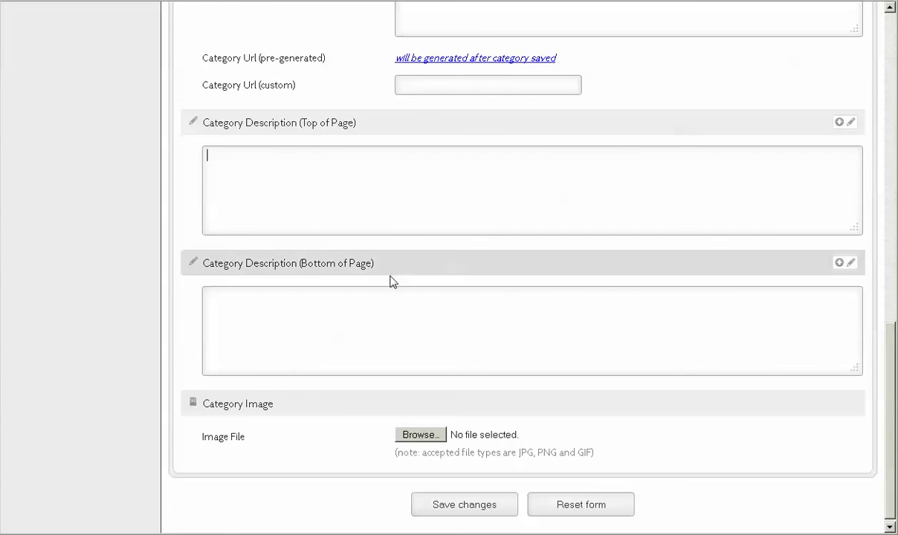
left_click(311, 327)
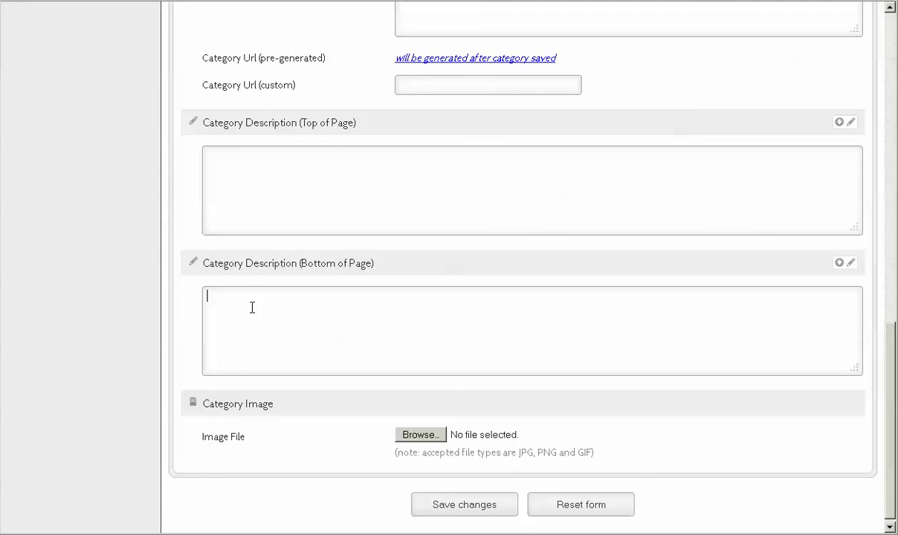
left_click(360, 267)
left_click(352, 372)
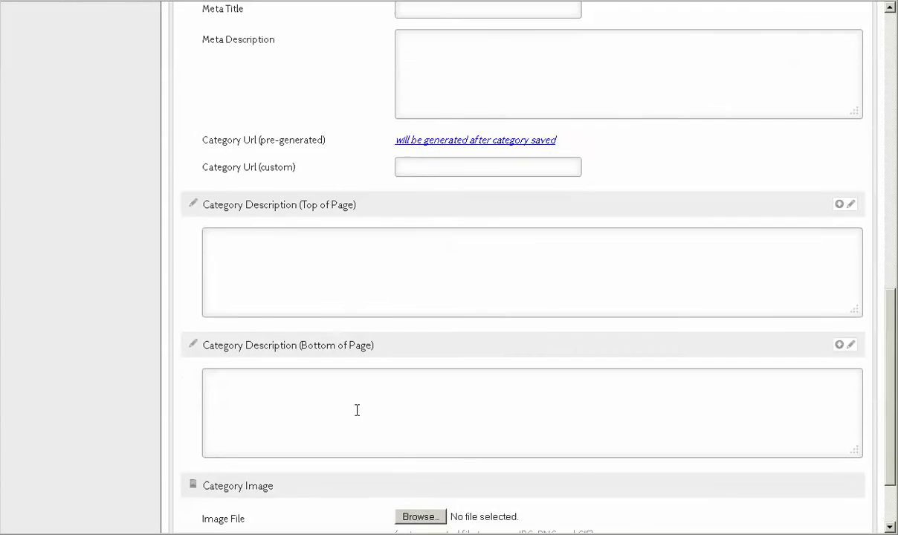
scroll(357, 411, "down", 3)
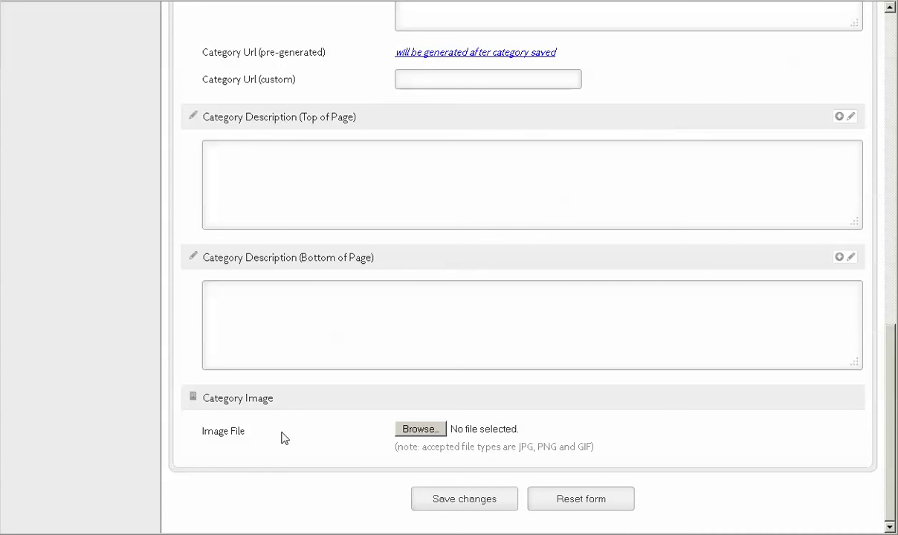
left_click_drag(892, 445, 896, 234)
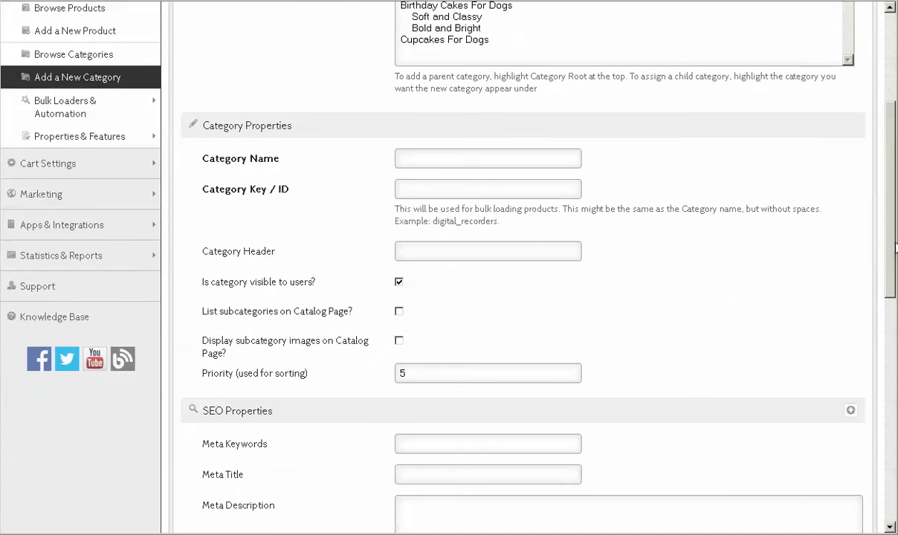